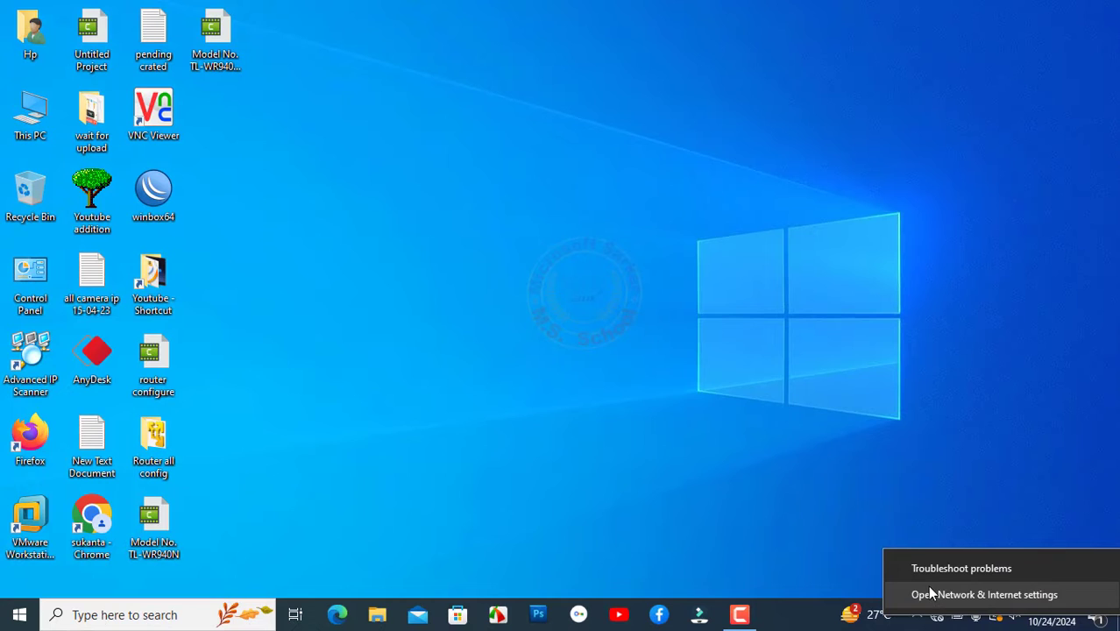
Step: Switch the Ethernet adapter's IPv4 from static 192.168.1.11 to automatic IP and DNS, and save
{"action": "left_click", "coordinate": [929, 593]}
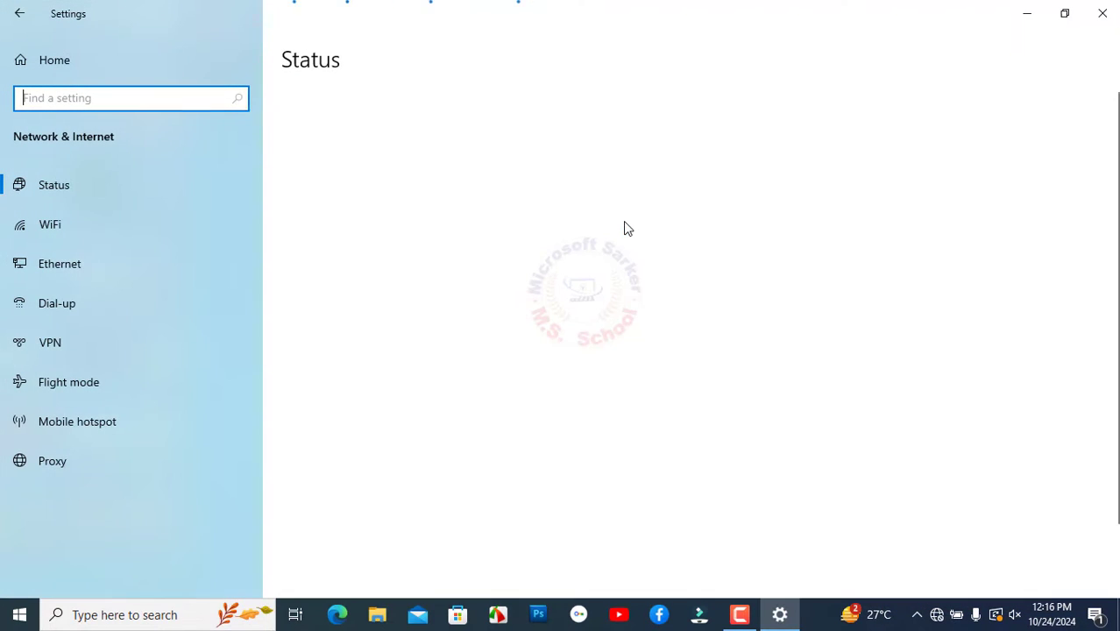
{"action": "left_click", "coordinate": [37, 263]}
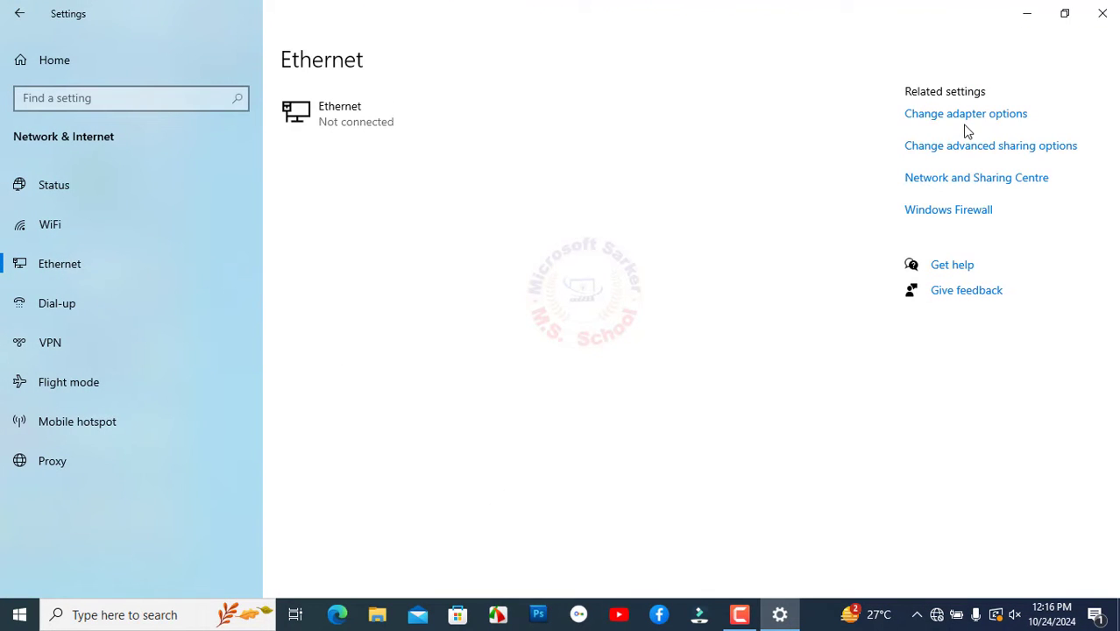
{"action": "left_click", "coordinate": [928, 115]}
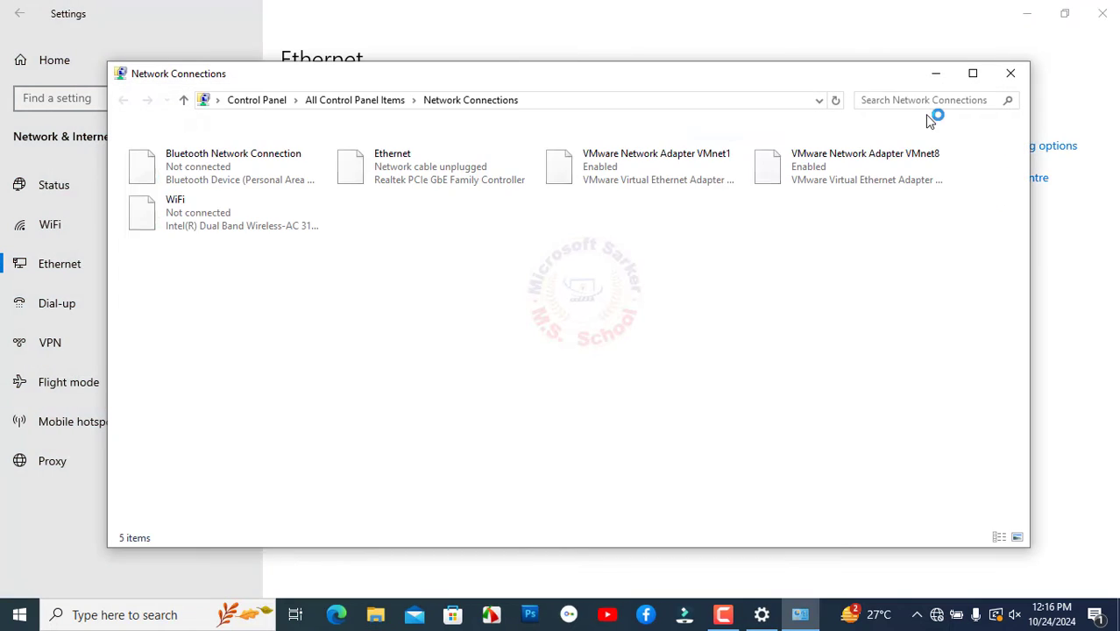
{"action": "left_click", "coordinate": [441, 168]}
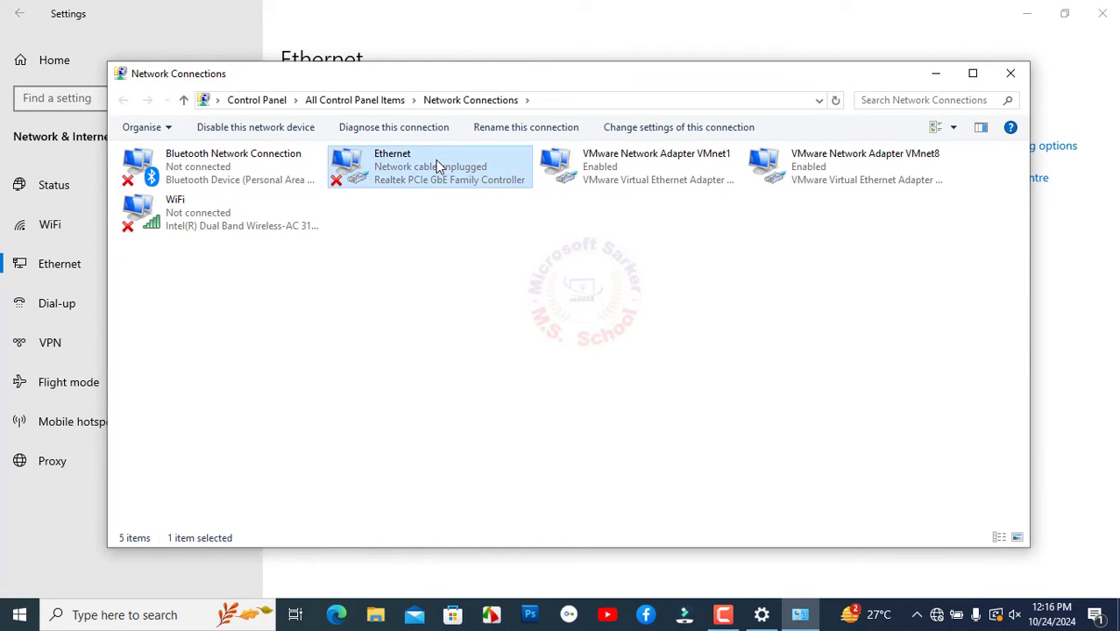
{"action": "double_click", "coordinate": [440, 168]}
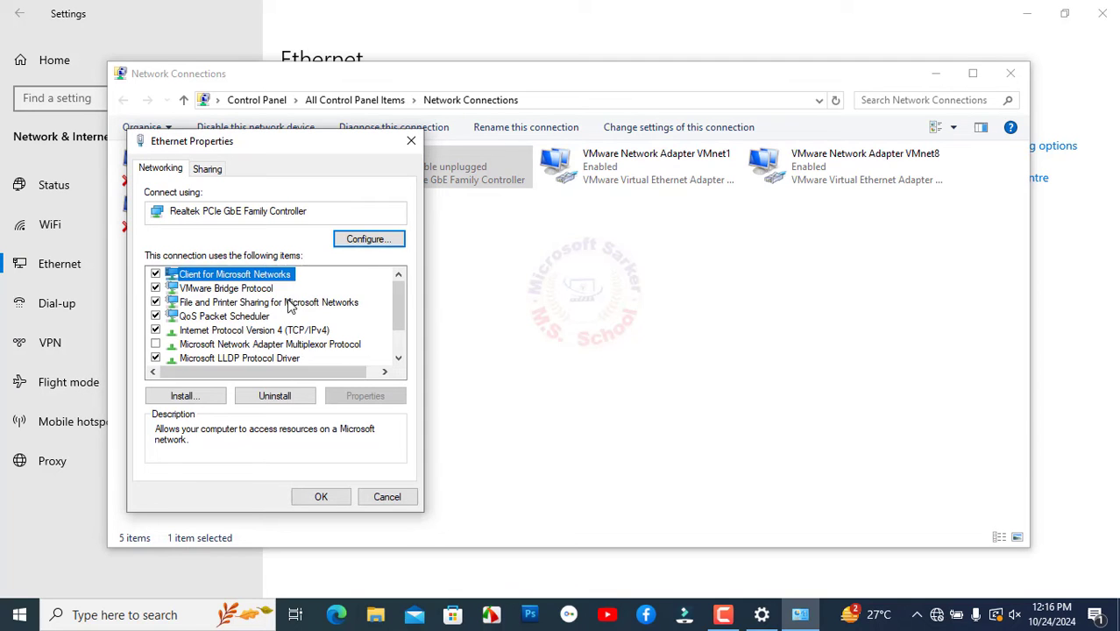
{"action": "double_click", "coordinate": [280, 331]}
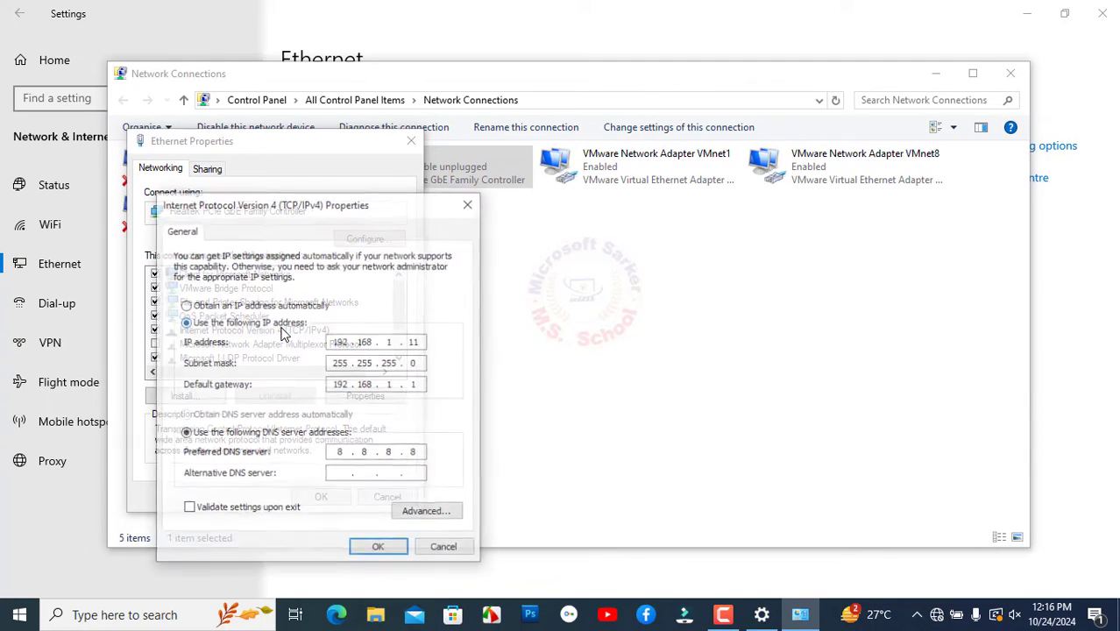
{"action": "left_click", "coordinate": [250, 306]}
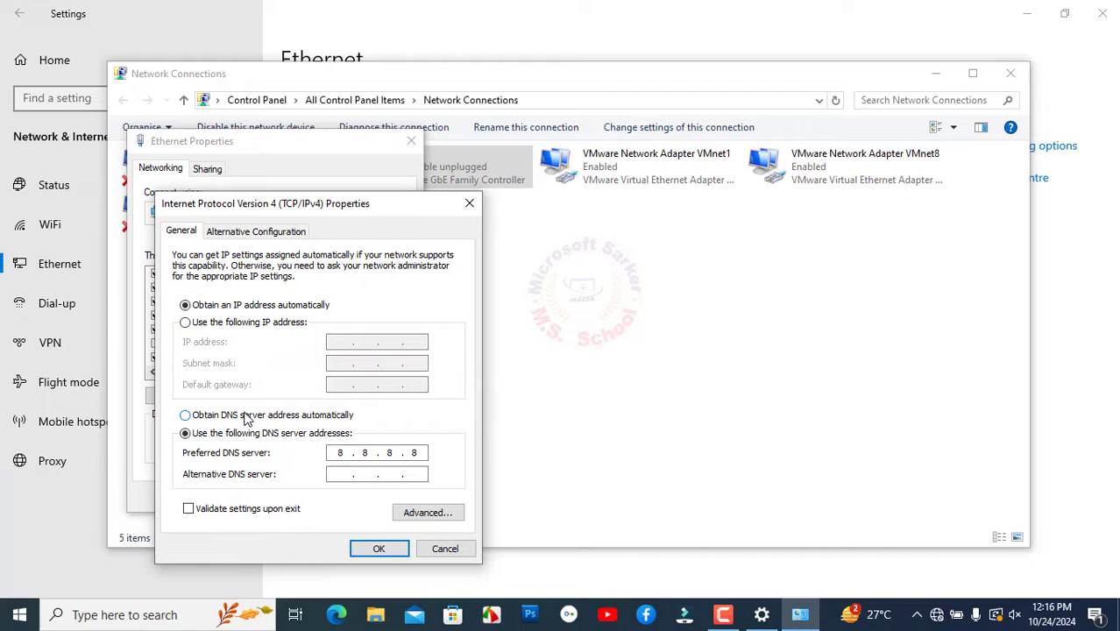
{"action": "left_click", "coordinate": [246, 416]}
{"action": "left_click", "coordinate": [370, 548]}
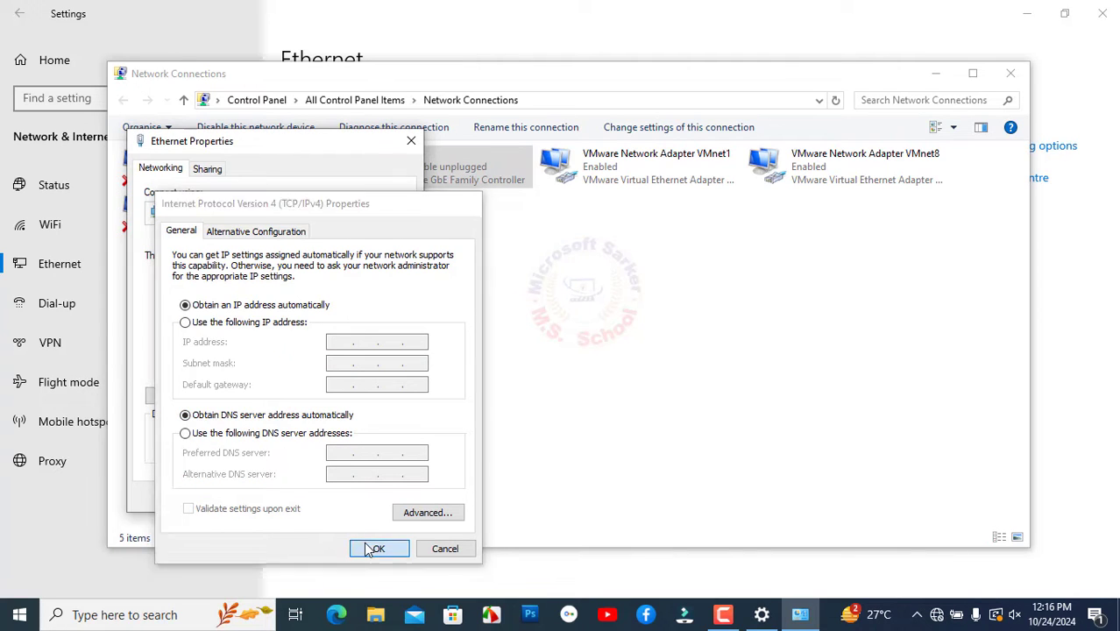
{"action": "left_click", "coordinate": [321, 496]}
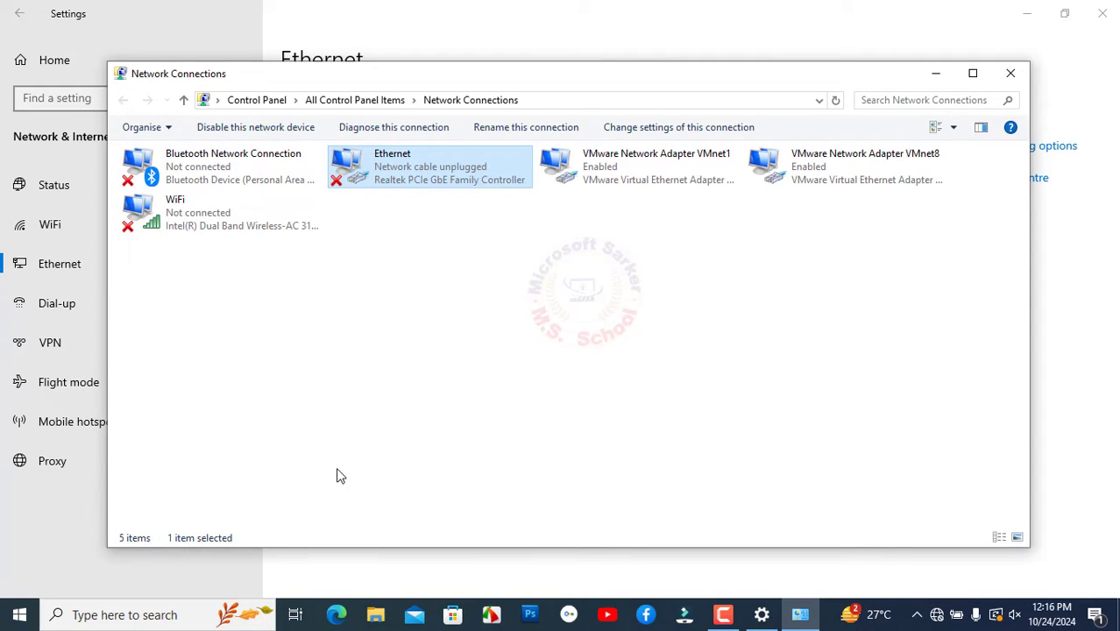
Step: Close the network windows and load the router page at 192.168.0.1 in Chrome
{"action": "left_click", "coordinate": [1011, 74]}
{"action": "left_click", "coordinate": [1101, 13]}
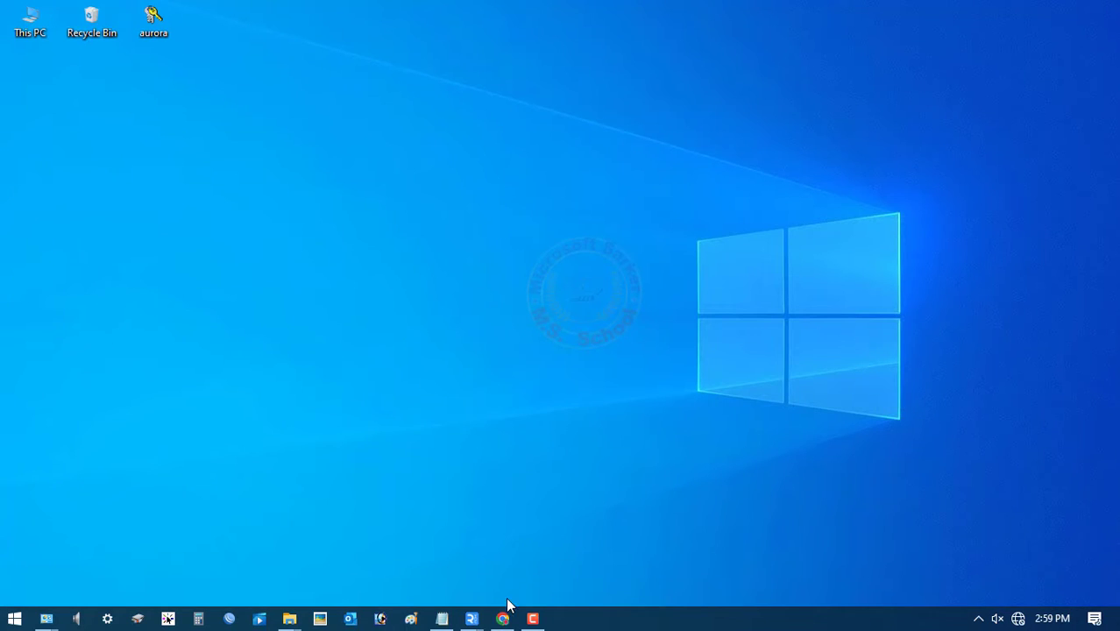
{"action": "left_click", "coordinate": [503, 618]}
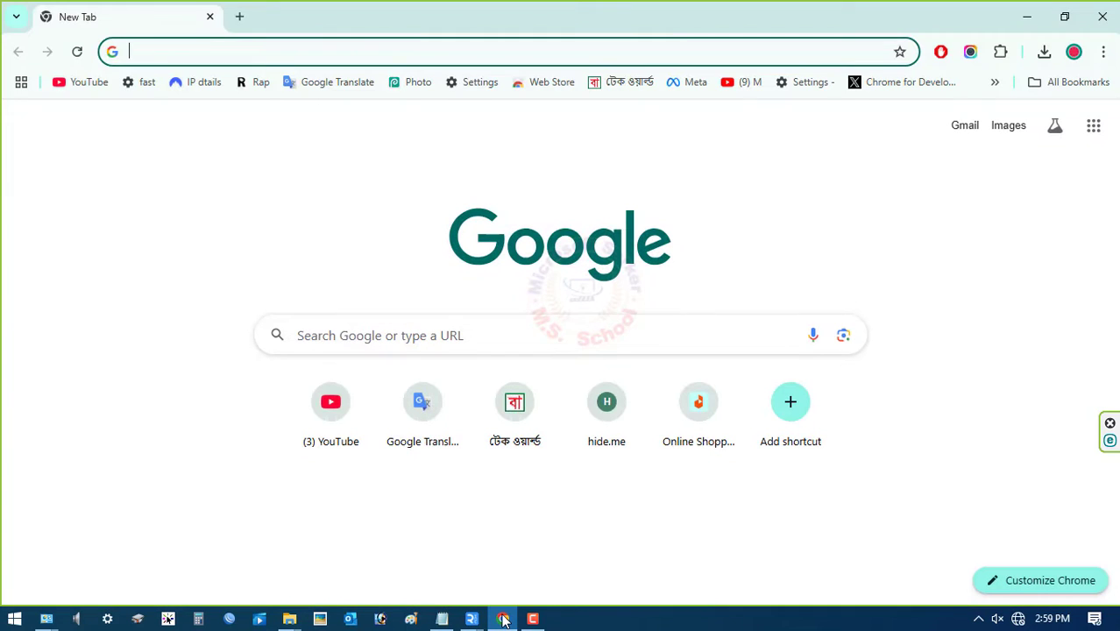
{"action": "type", "text": "192.1"}
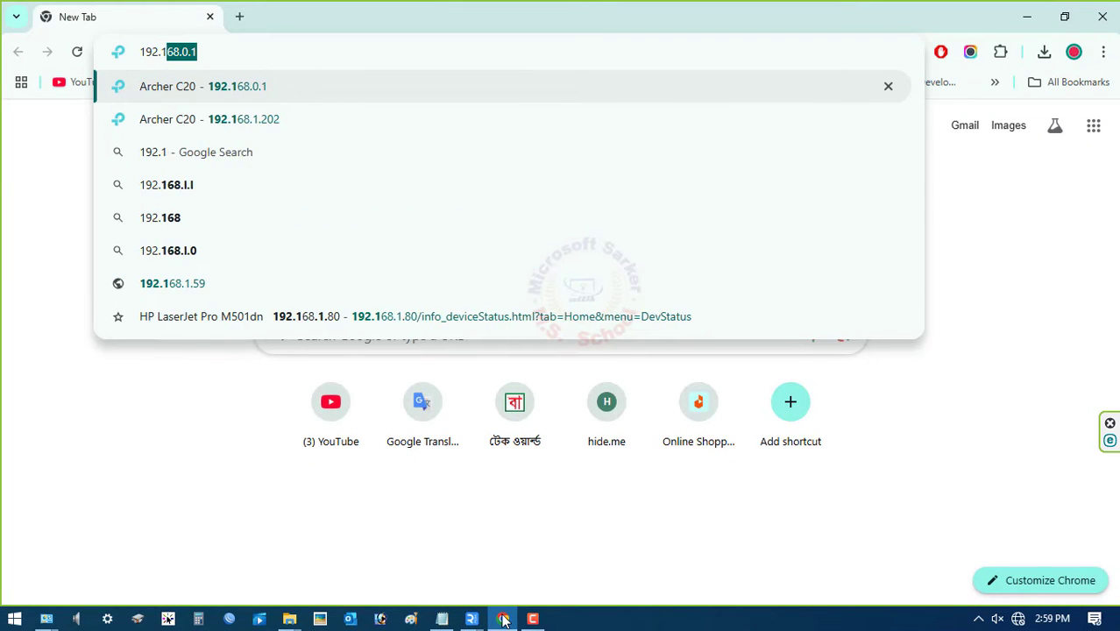
{"action": "type", "text": "68"}
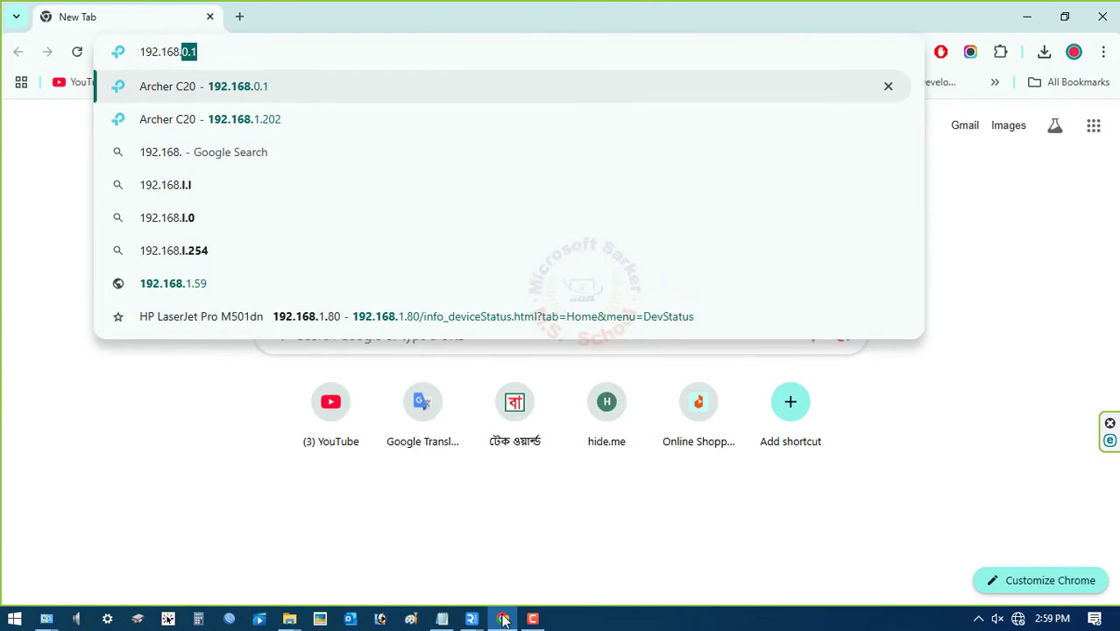
{"action": "type", "text": ".0.1"}
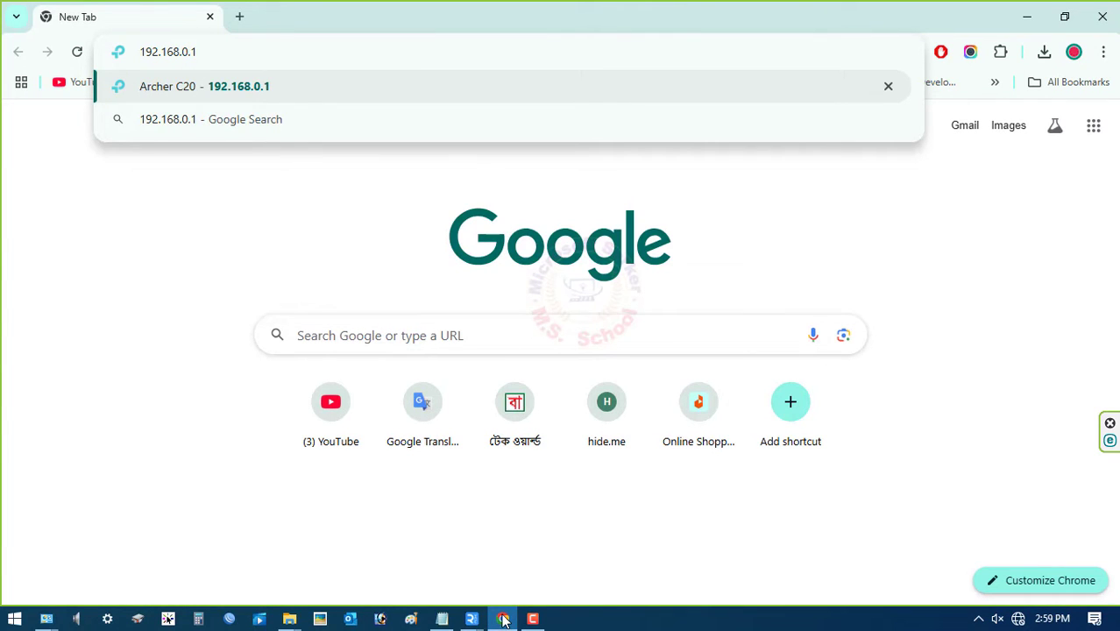
{"action": "key", "text": "Return"}
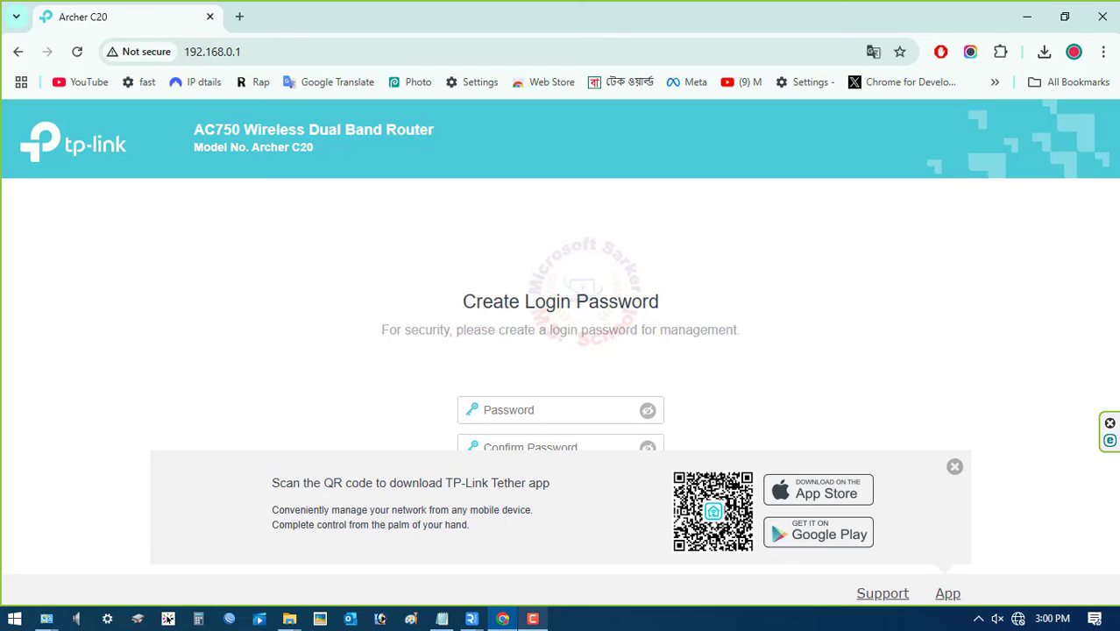
Step: Dismiss the Tether ad, then create and confirm the router's admin login password
{"action": "left_click", "coordinate": [954, 466]}
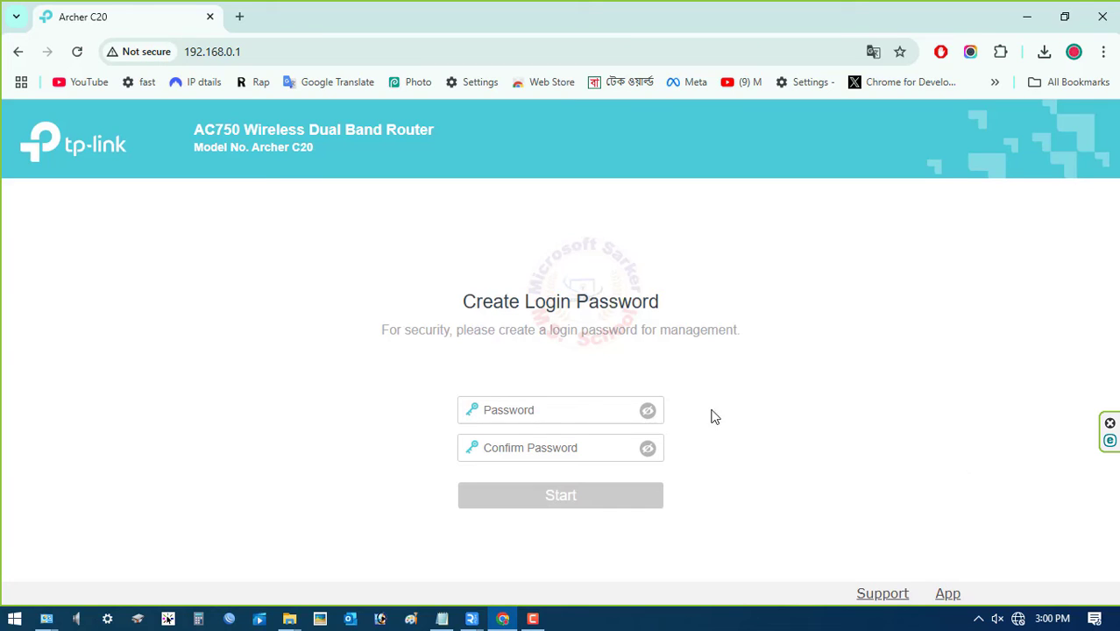
{"action": "left_click", "coordinate": [540, 410]}
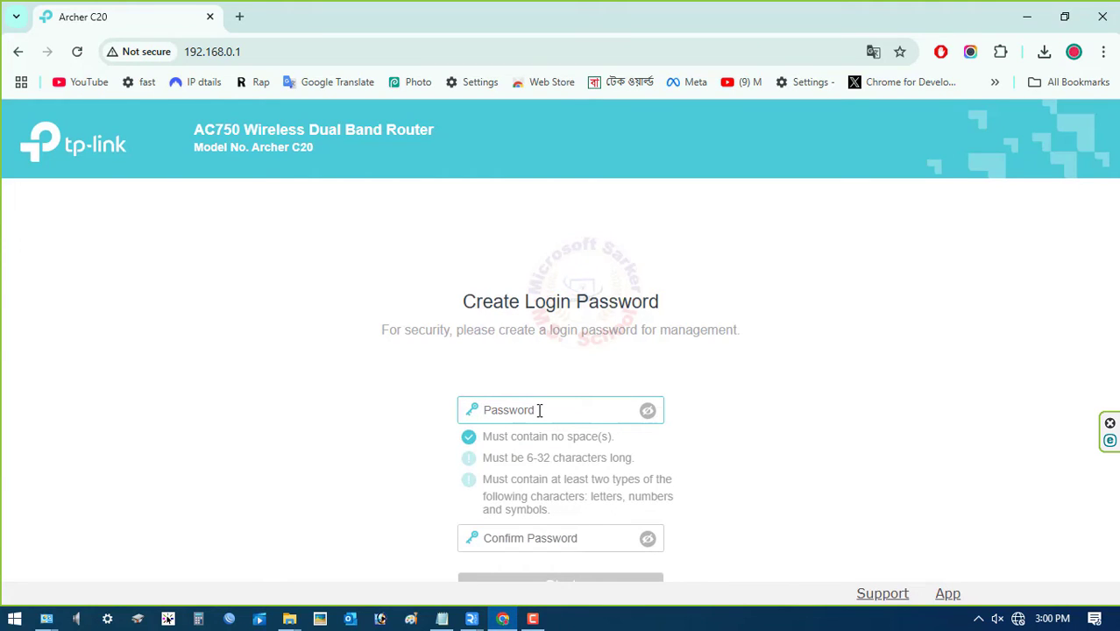
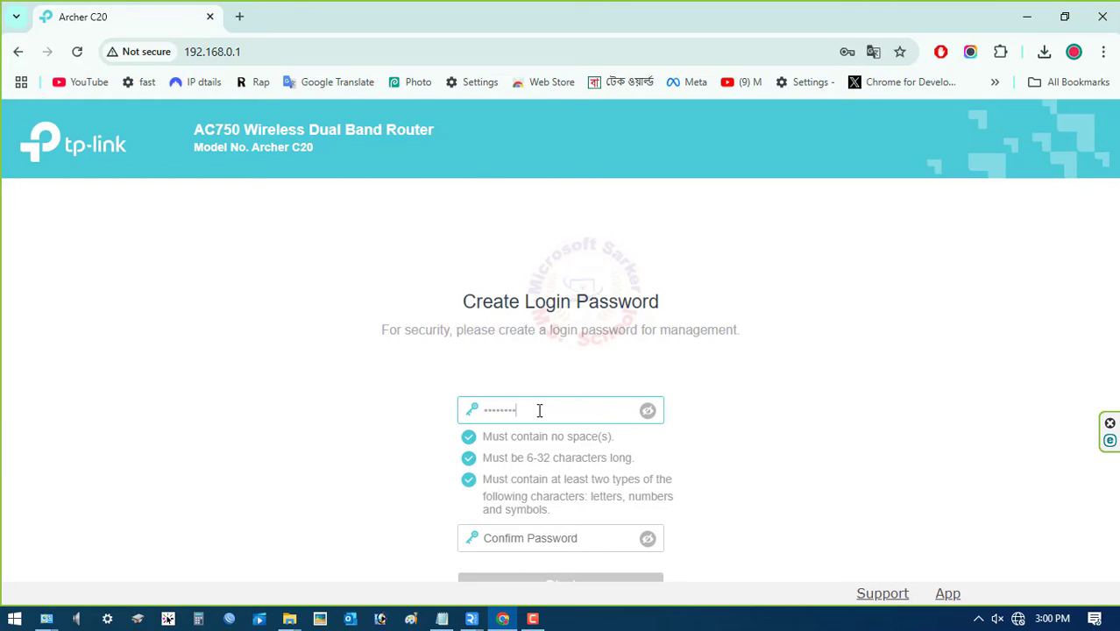
{"action": "left_click", "coordinate": [534, 538]}
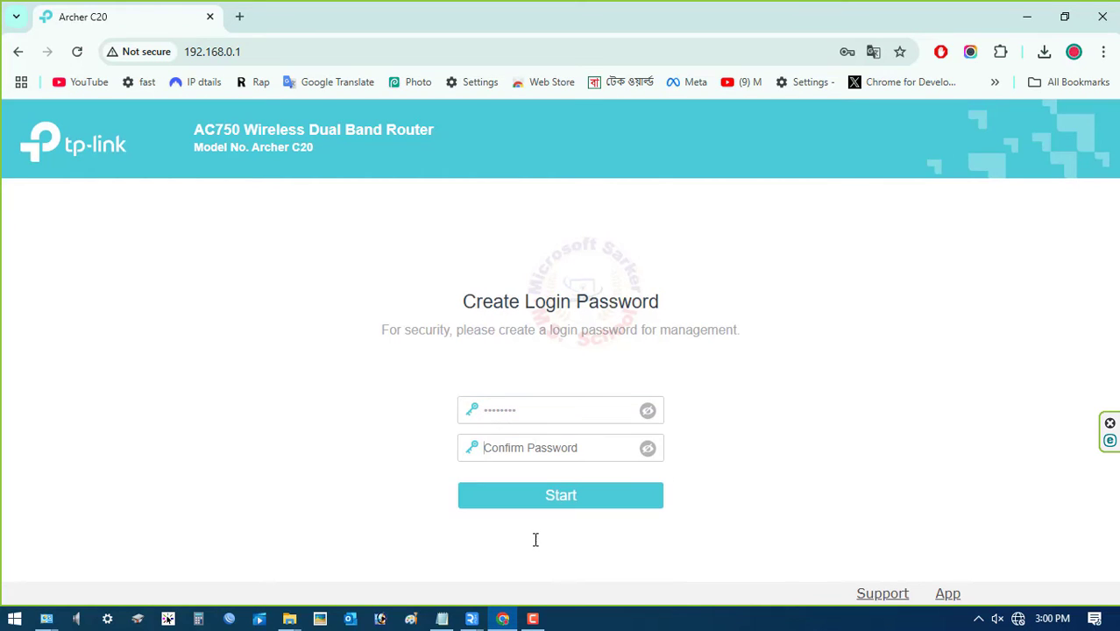
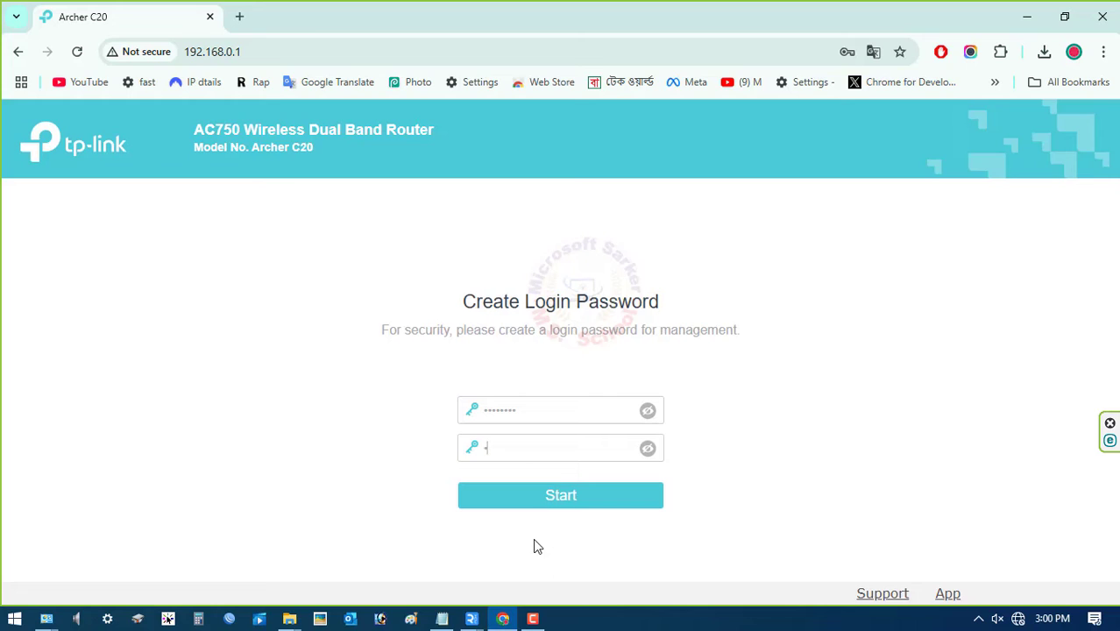
{"action": "left_click", "coordinate": [585, 506]}
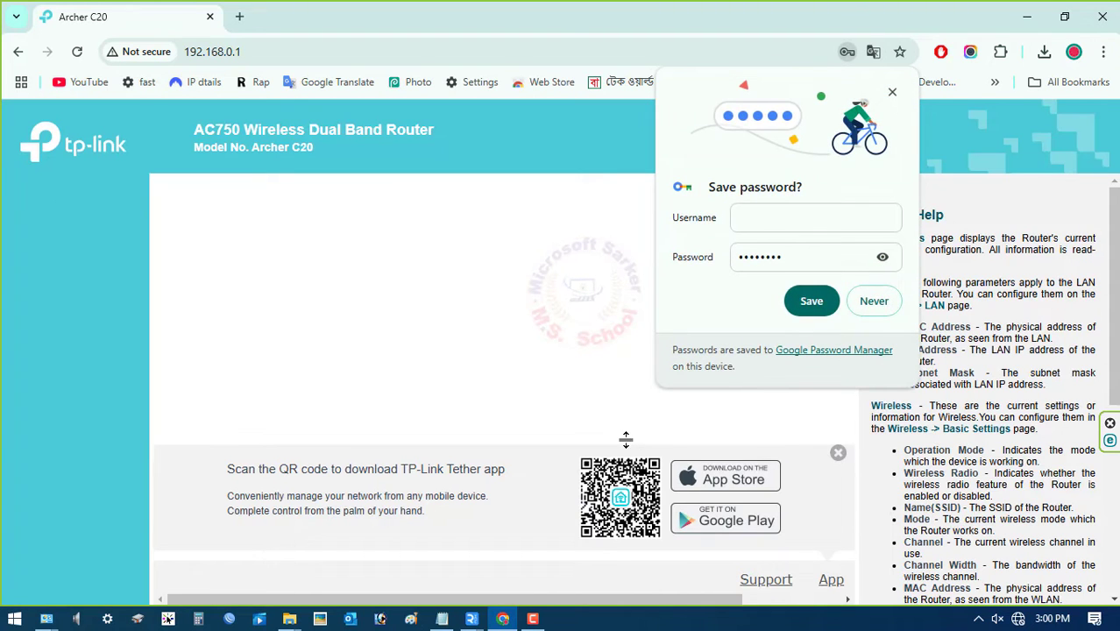
Step: Decline saving the password, and start Quick Setup in Wireless Router mode with PPPoE
{"action": "left_click", "coordinate": [872, 302]}
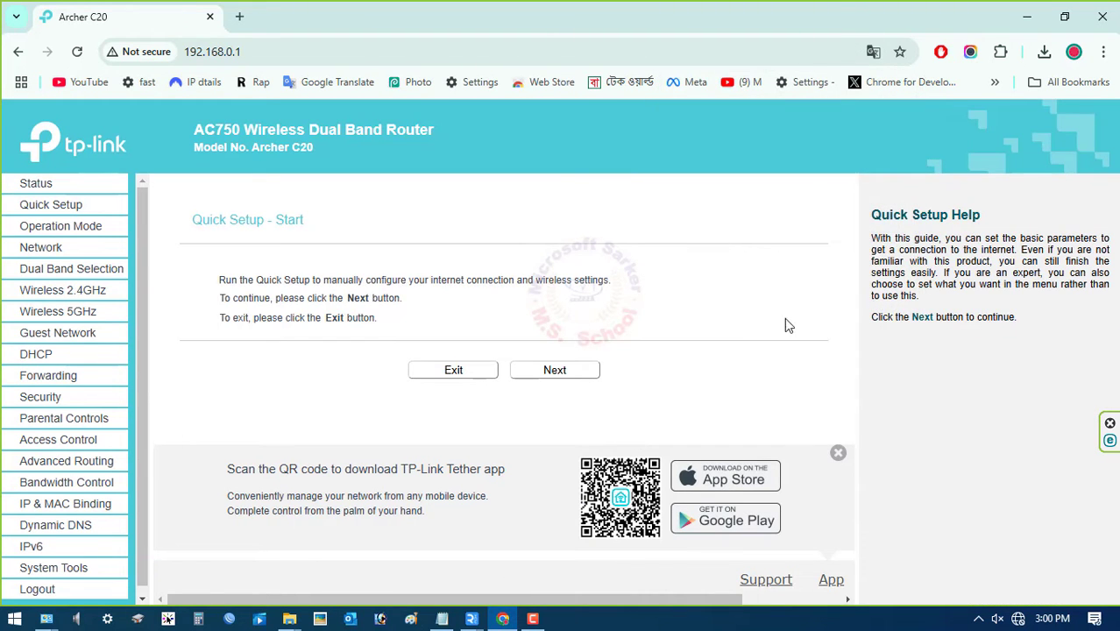
{"action": "left_click", "coordinate": [555, 372]}
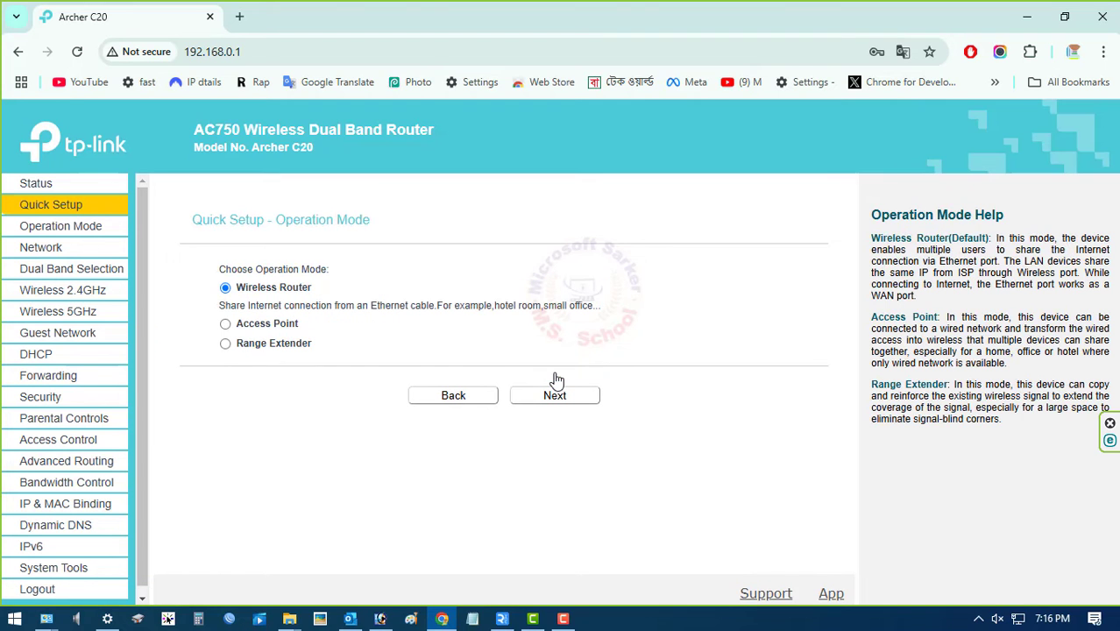
{"action": "left_click", "coordinate": [562, 401]}
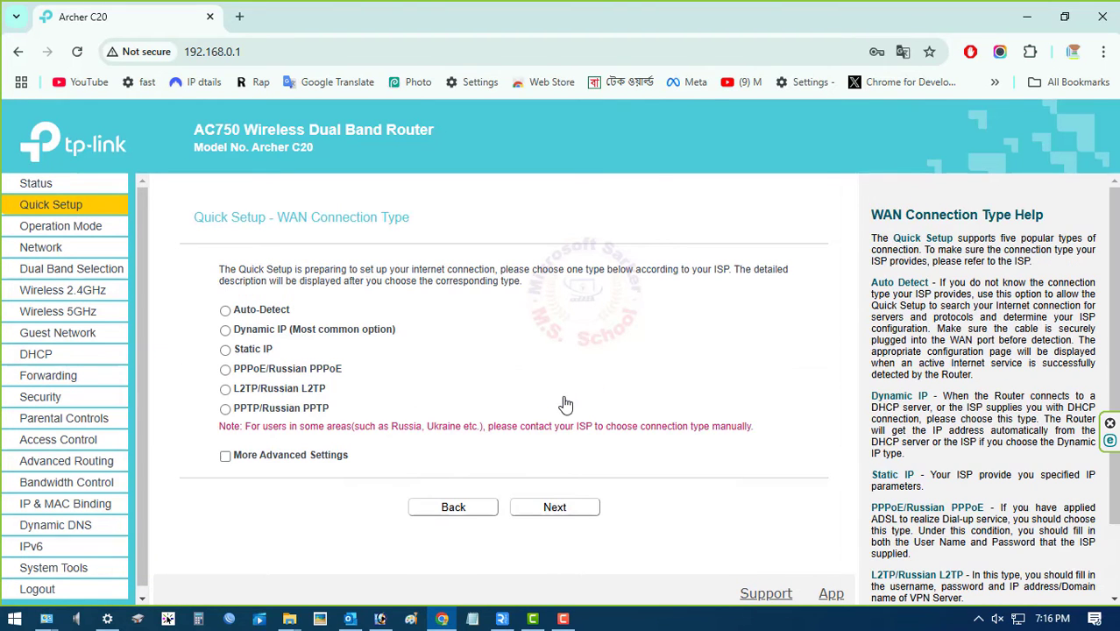
{"action": "left_click", "coordinate": [226, 369]}
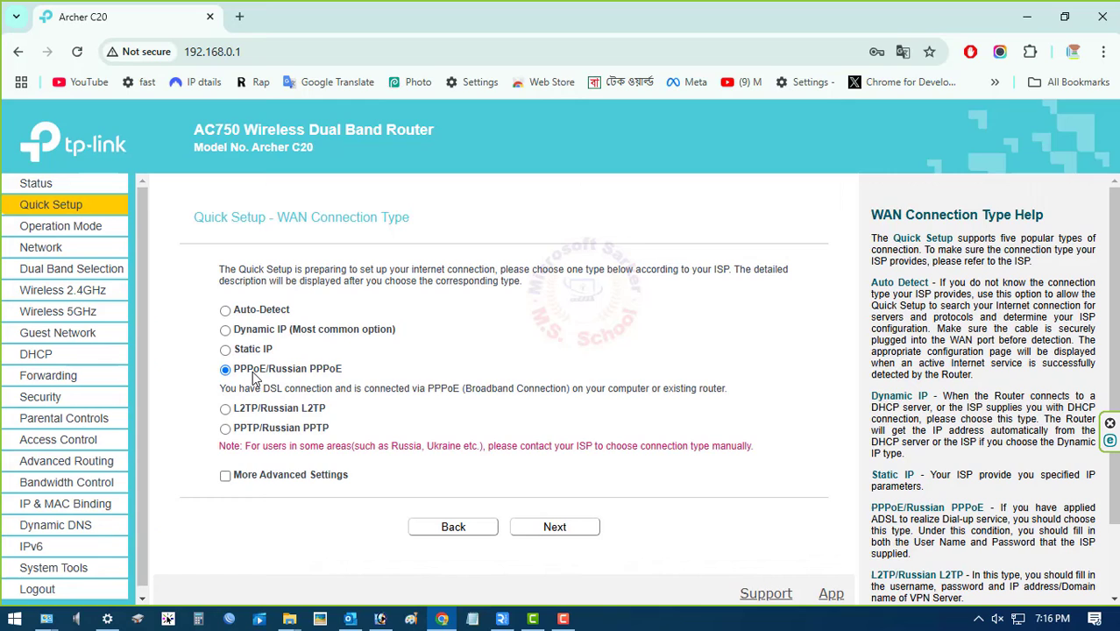
{"action": "left_click", "coordinate": [573, 527]}
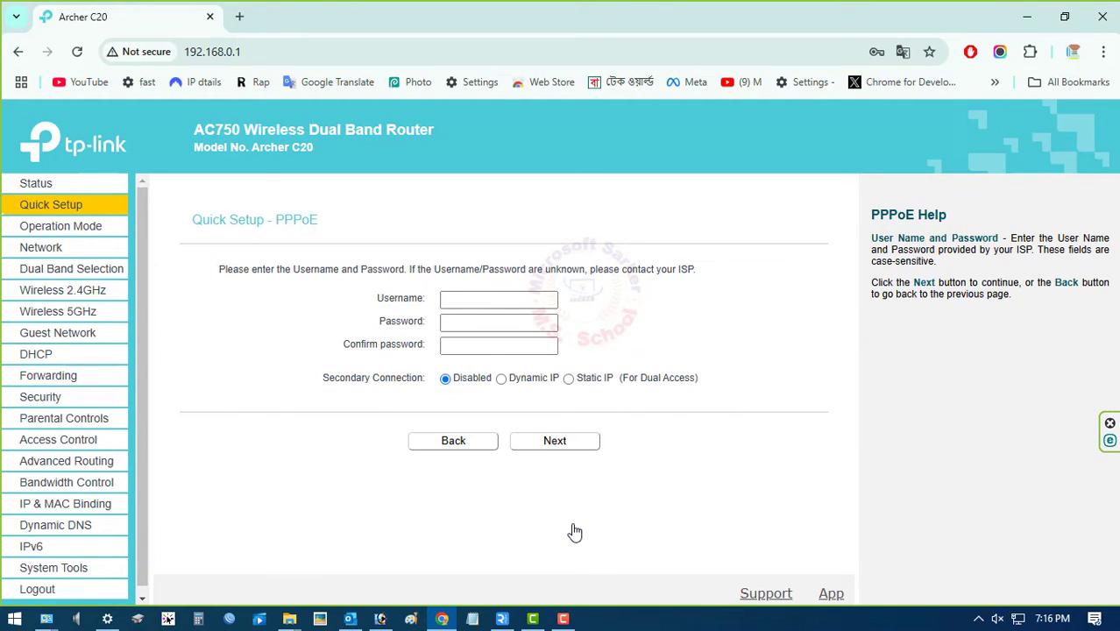
Step: Enter PPPoE username user1 with its password and confirmation, then continue
{"action": "left_click", "coordinate": [477, 297]}
{"action": "key", "text": "Tab"}
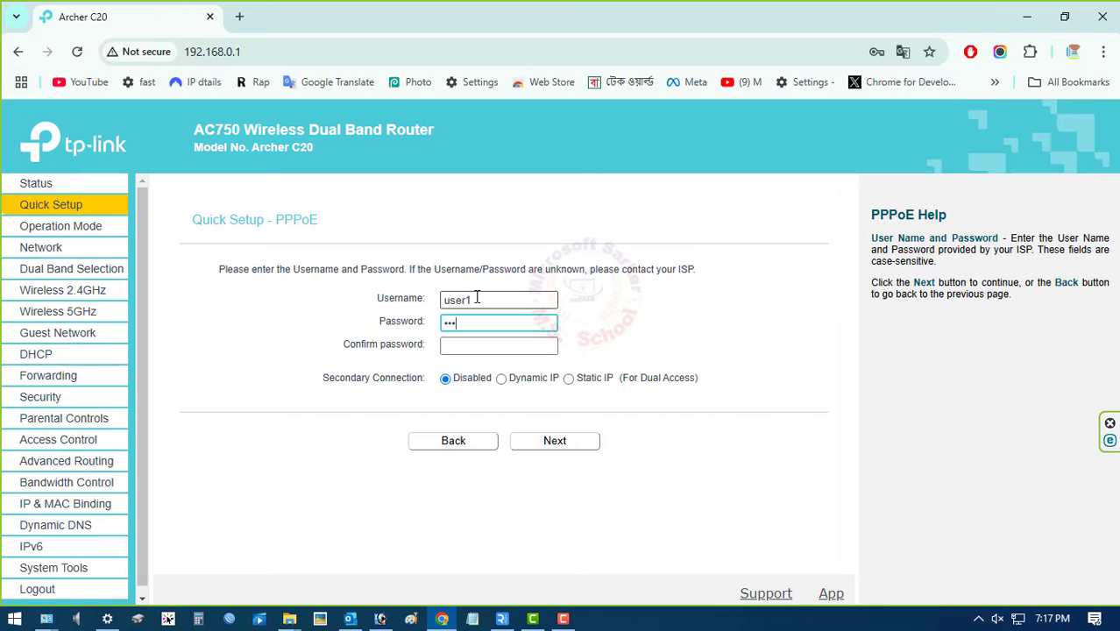
{"action": "key", "text": "Tab"}
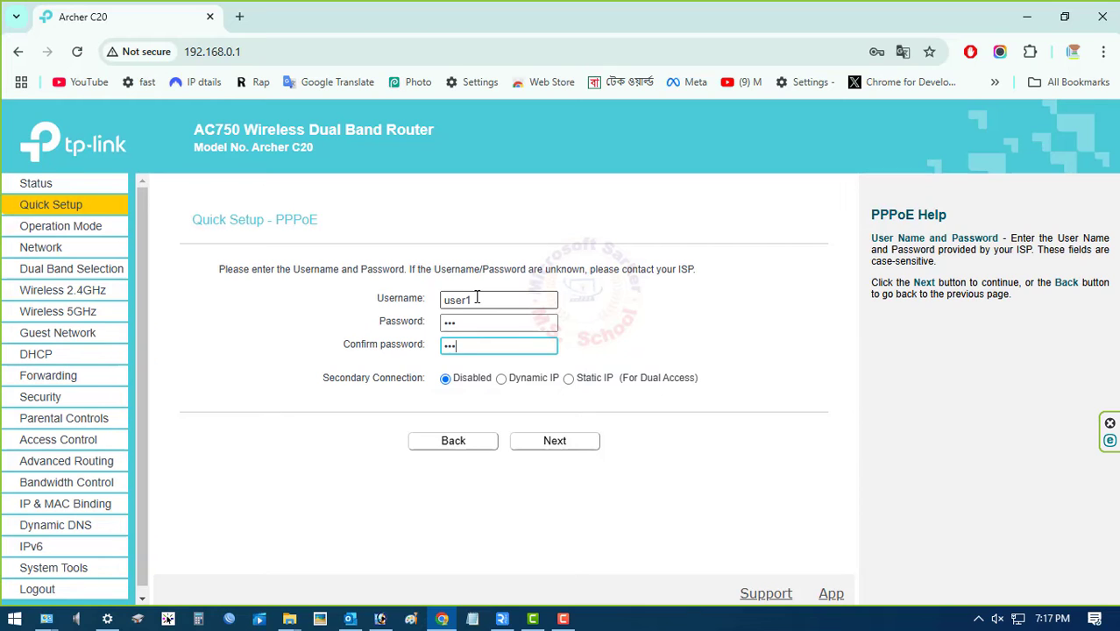
{"action": "left_click", "coordinate": [566, 448]}
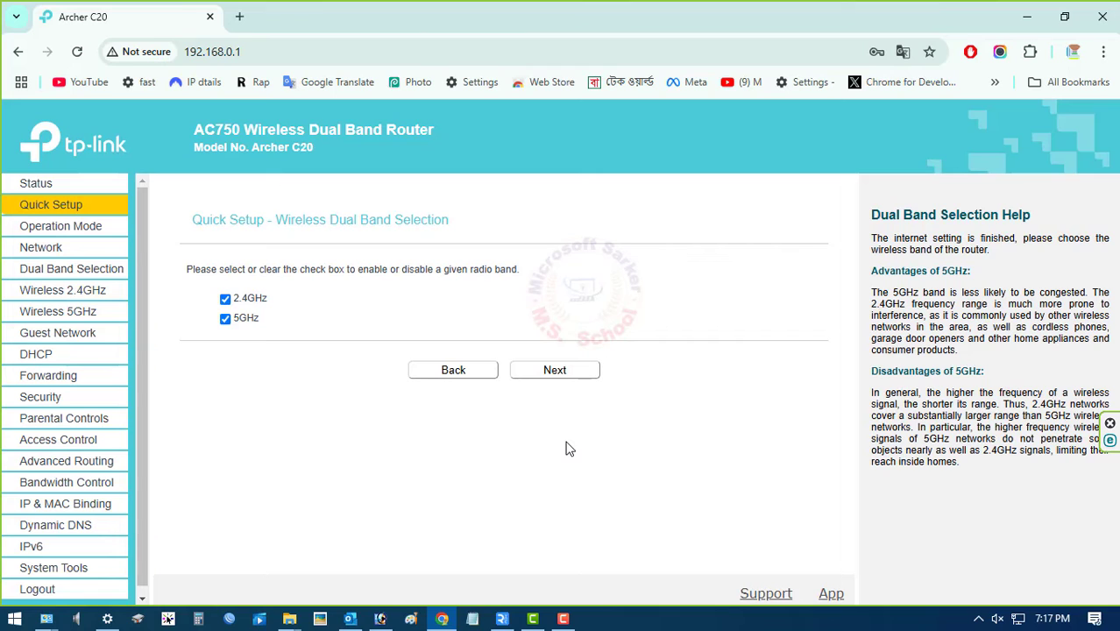
Step: Disable 5GHz, rename the 2.4GHz network to IT with a new Wi-Fi password, and reach the summary
{"action": "left_click", "coordinate": [225, 319]}
{"action": "left_click", "coordinate": [554, 370]}
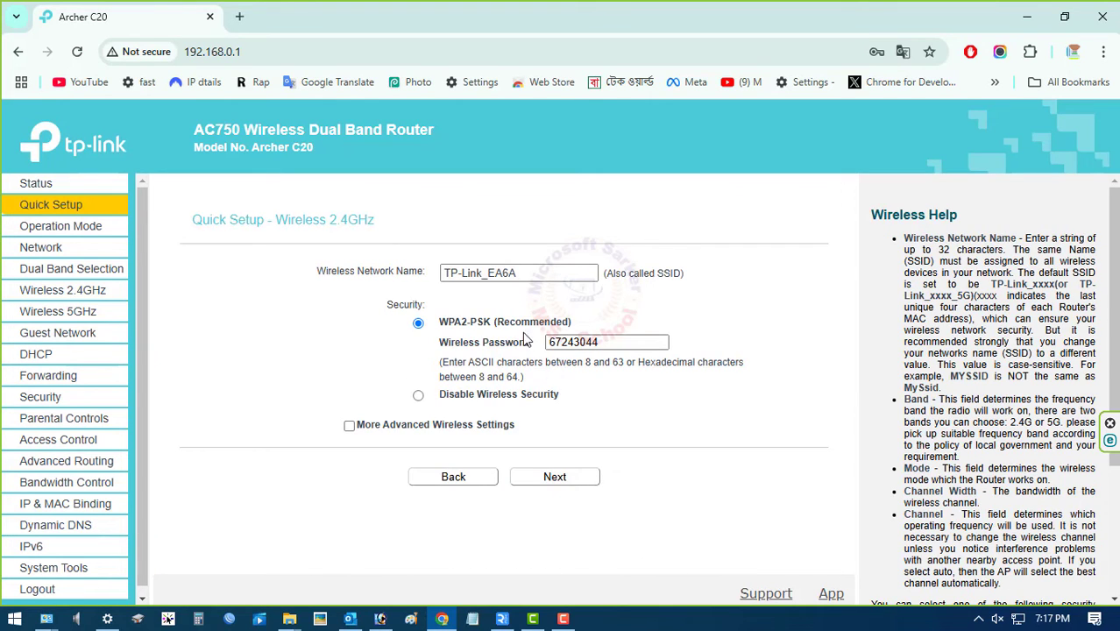
{"action": "left_click_drag", "start_coordinate": [522, 274], "coordinate": [353, 290]}
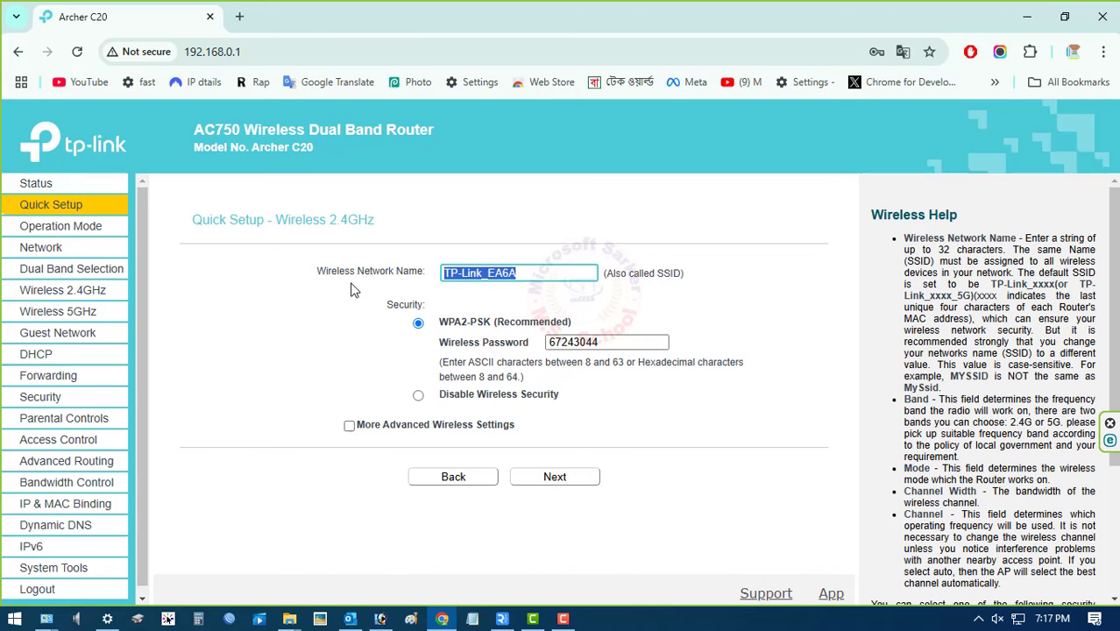
{"action": "key", "text": "BackSpace"}
{"action": "type", "text": "IT"}
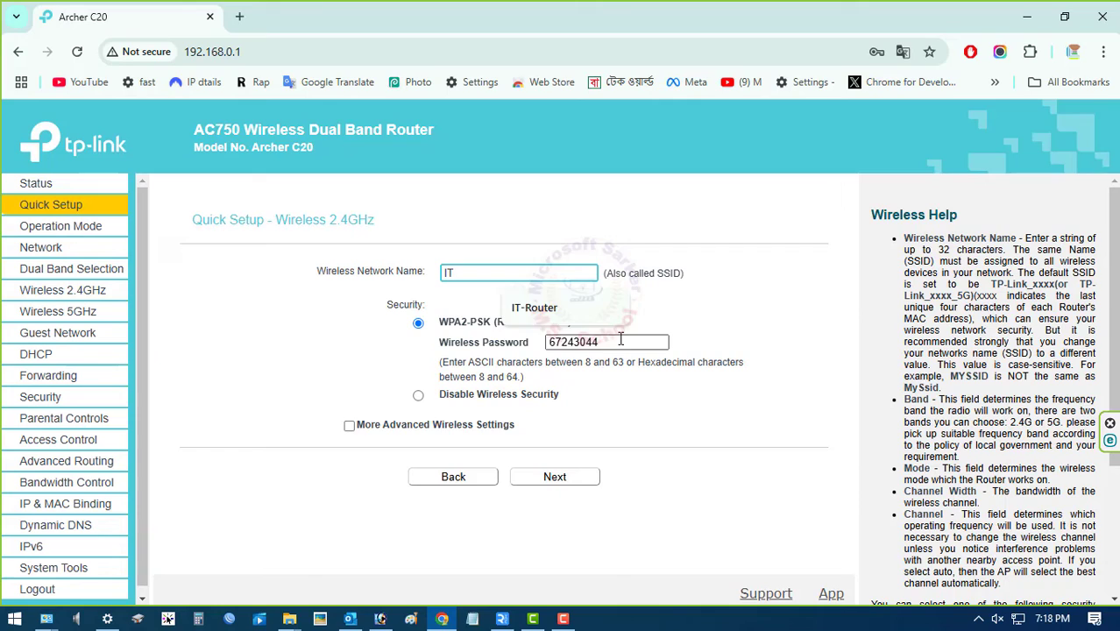
{"action": "left_click_drag", "start_coordinate": [619, 339], "coordinate": [508, 344]}
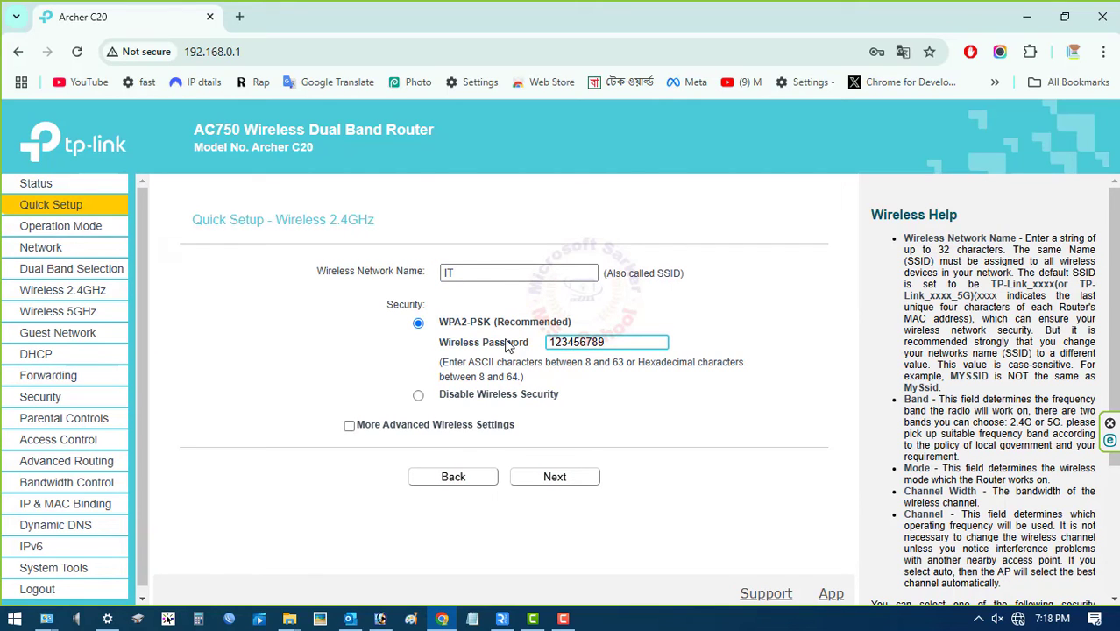
{"action": "left_click", "coordinate": [547, 478]}
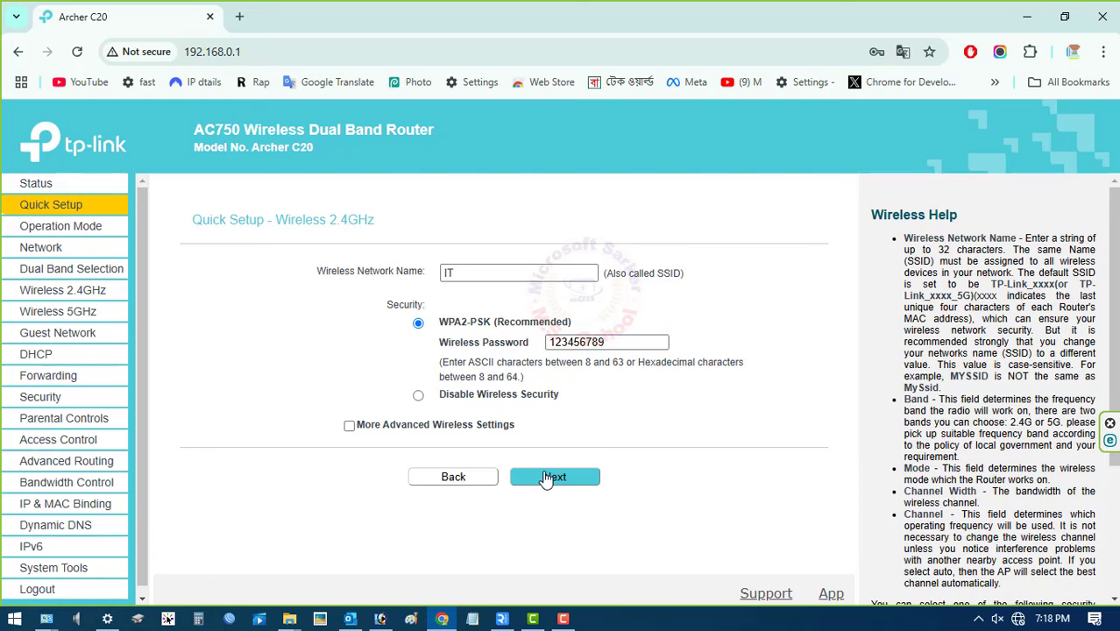
{"action": "left_click", "coordinate": [547, 478]}
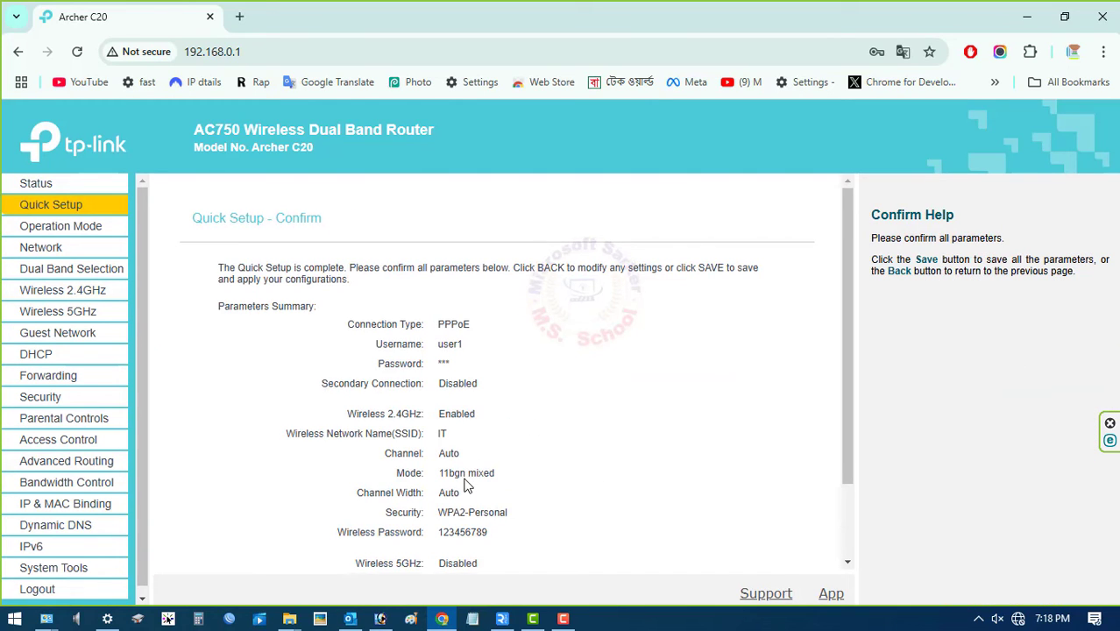
Step: Check the Status page for SSID IT and the PPPoE WAN address, then close the browser
{"action": "scroll", "coordinate": [501, 487], "scroll_direction": "down", "scroll_amount": 2}
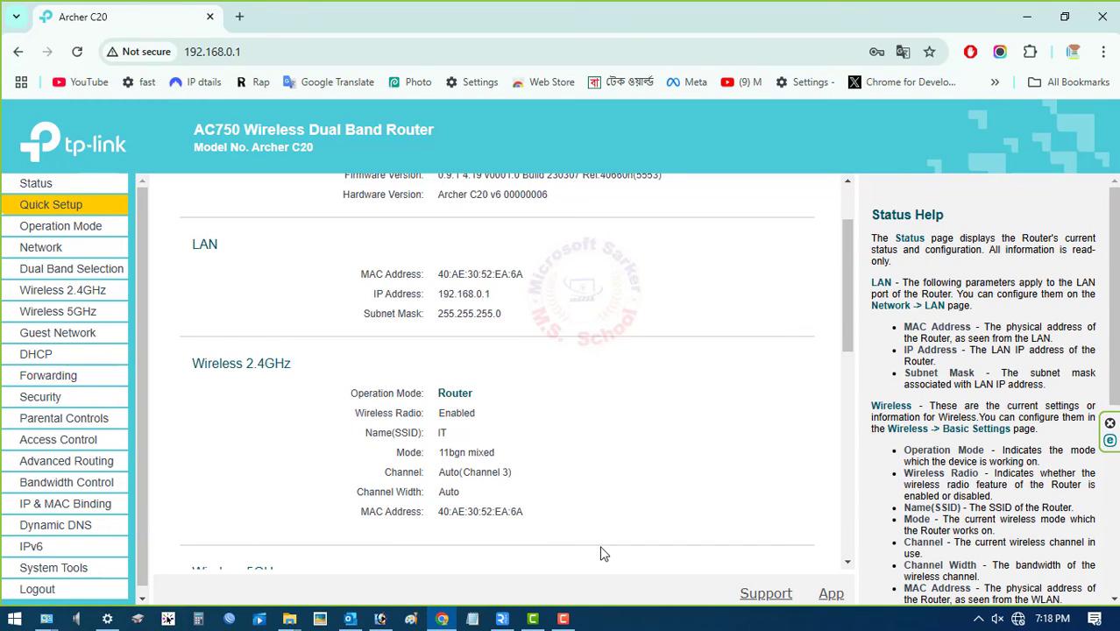
{"action": "scroll", "coordinate": [565, 441], "scroll_direction": "down", "scroll_amount": 3}
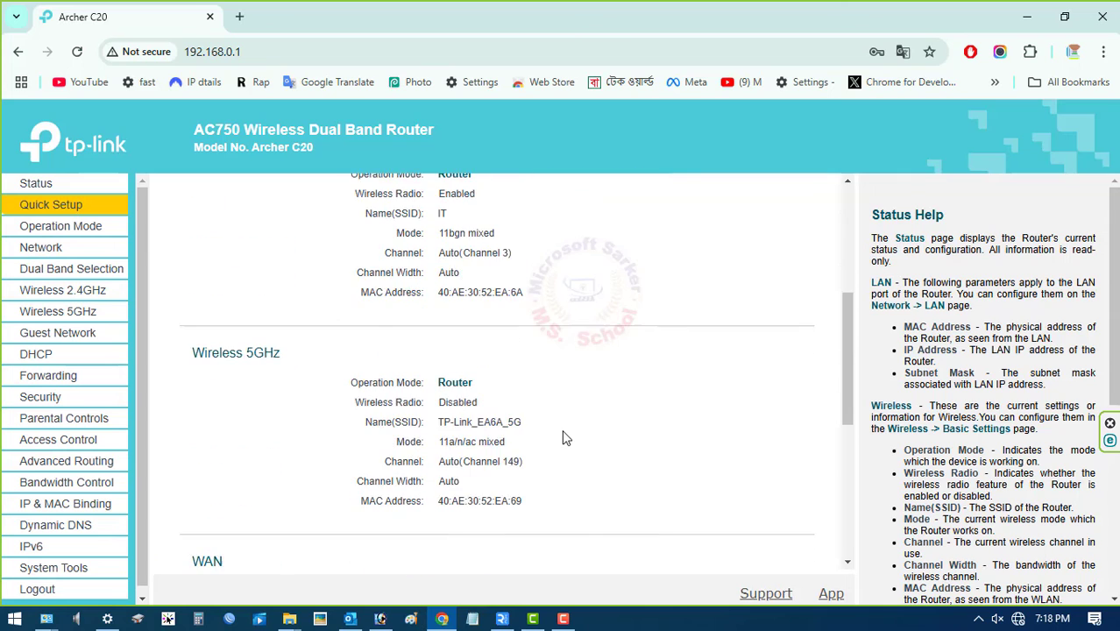
{"action": "scroll", "coordinate": [565, 438], "scroll_direction": "down", "scroll_amount": 2}
{"action": "scroll", "coordinate": [565, 438], "scroll_direction": "down", "scroll_amount": 2}
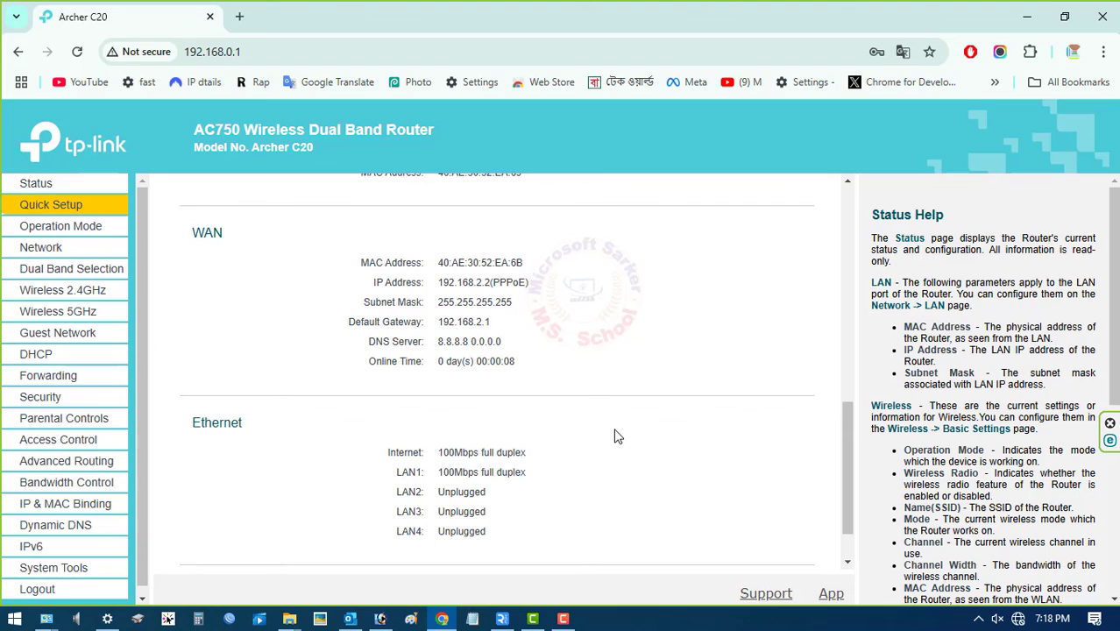
{"action": "scroll", "coordinate": [616, 436], "scroll_direction": "up", "scroll_amount": 2}
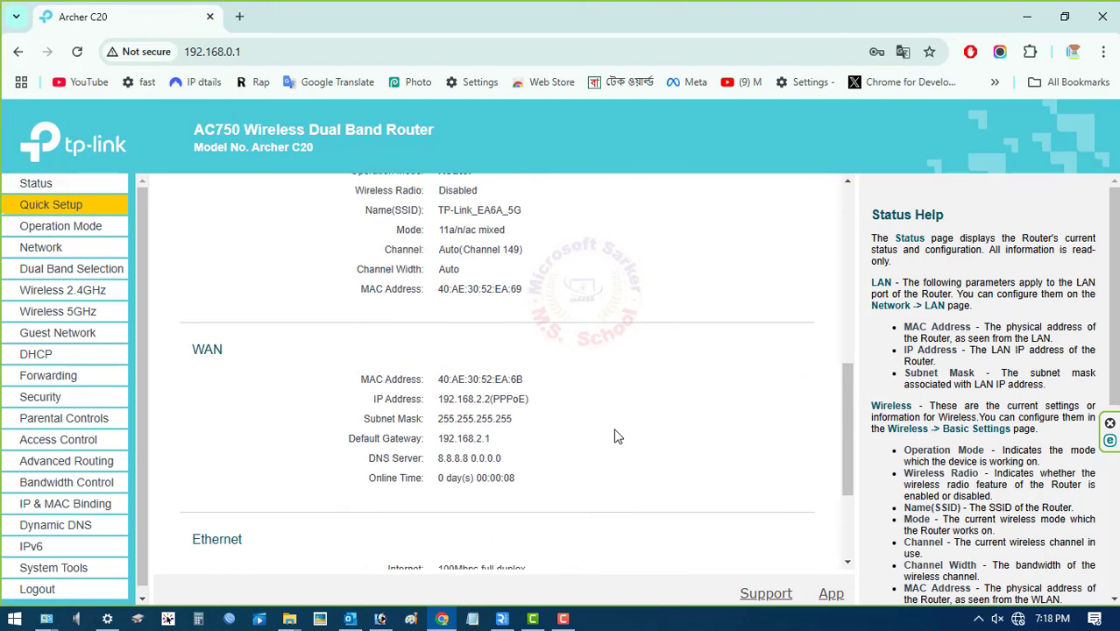
{"action": "scroll", "coordinate": [616, 435], "scroll_direction": "up", "scroll_amount": 5}
{"action": "scroll", "coordinate": [616, 435], "scroll_direction": "up", "scroll_amount": 1}
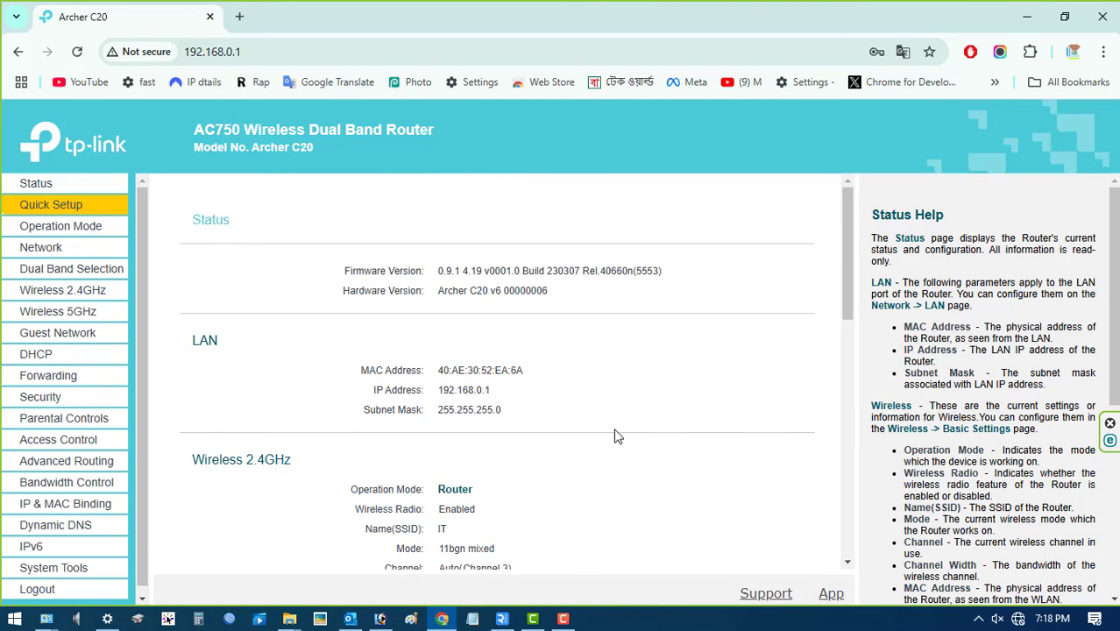
{"action": "key", "text": "super+d"}
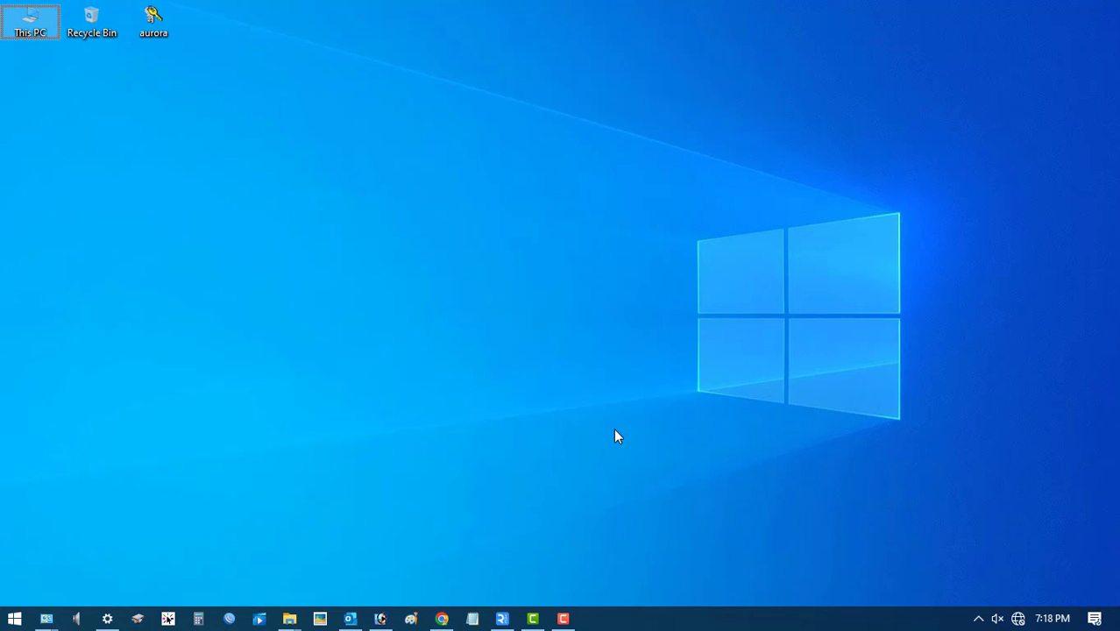